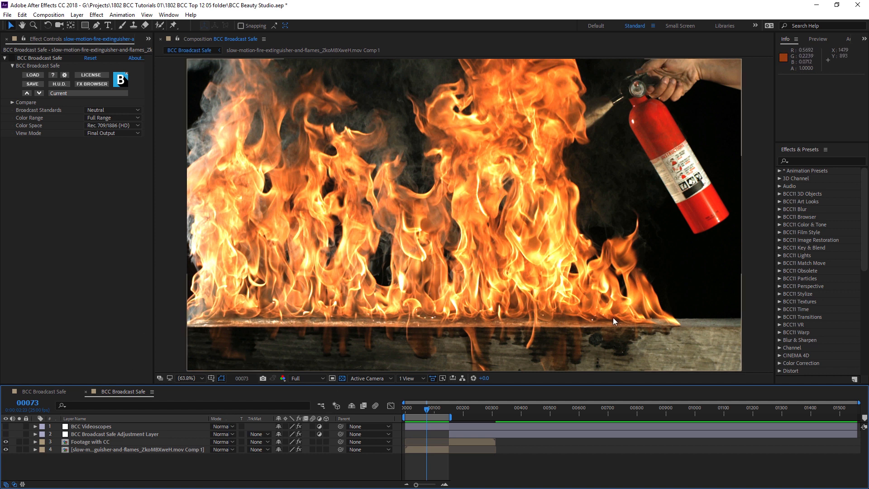
- Show the BCC Videoscopes layer and enable the BCC Broadcast Safe effect on the slow-motion fire extinguisher clip
left_click(106, 449)
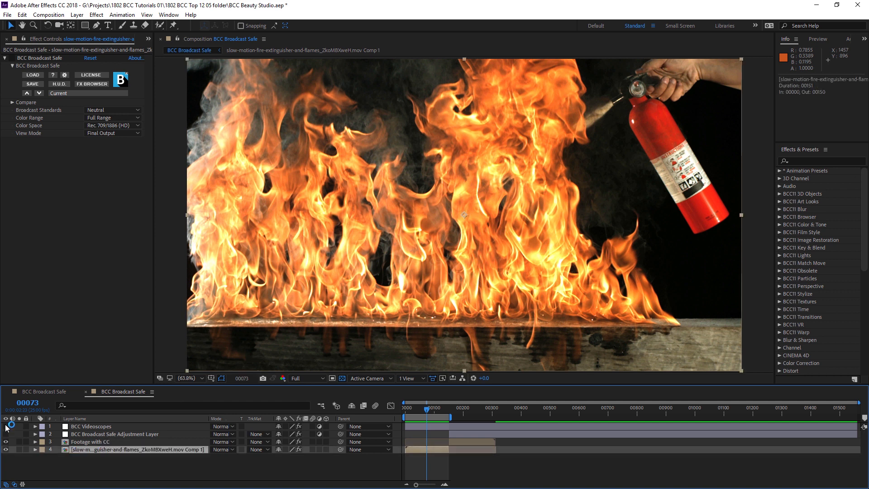
left_click(5, 427)
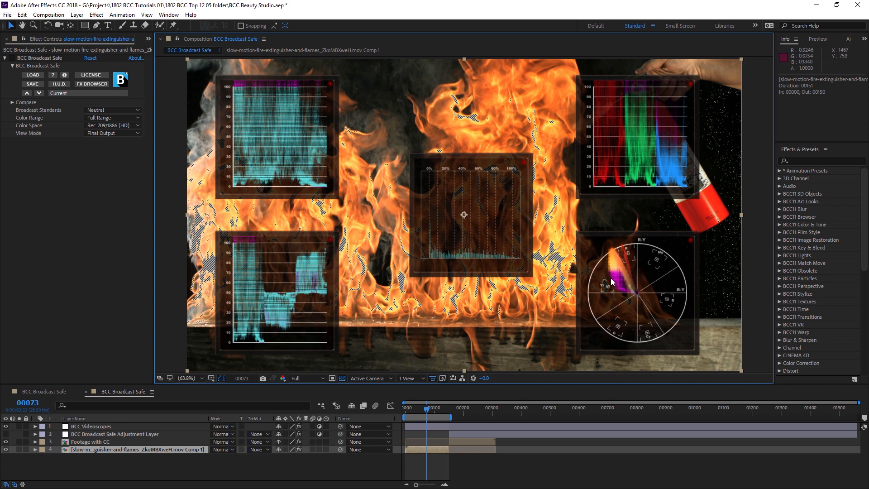
left_click(13, 61)
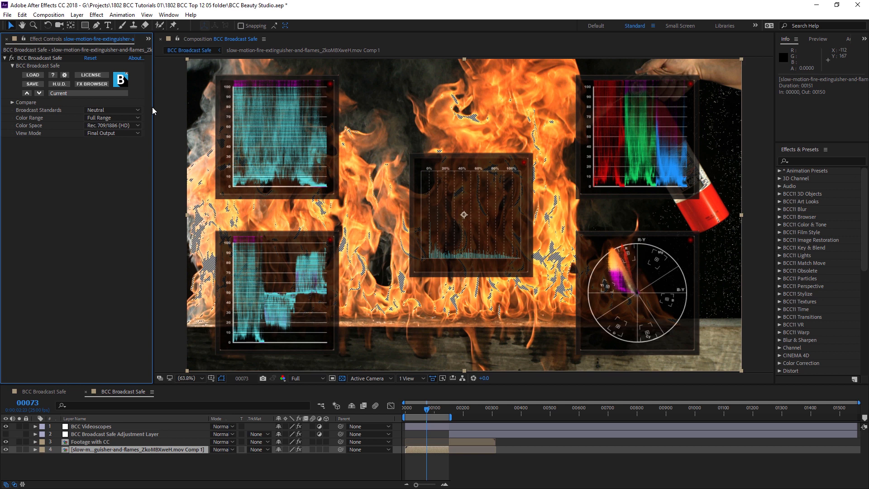
- Set the Broadcast Standards of the BCC Broadcast Safe effect to EBU 103 Extra Safe
left_click(137, 110)
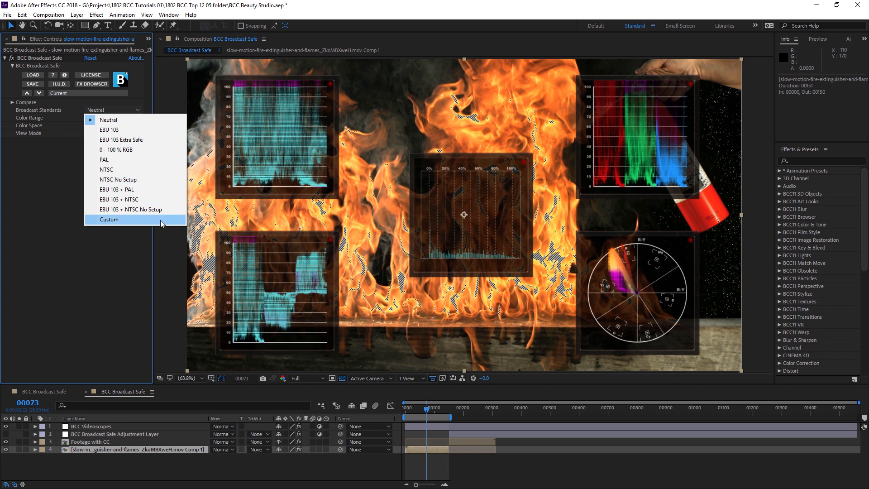
left_click(136, 110)
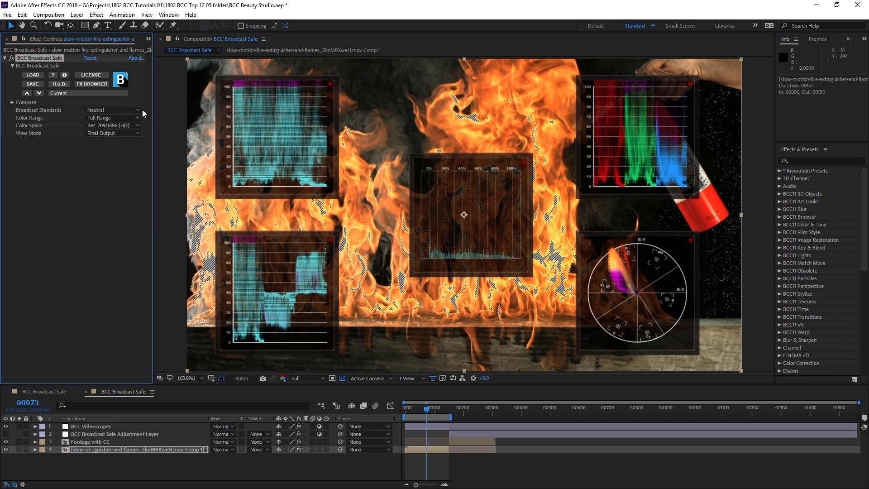
left_click(132, 110)
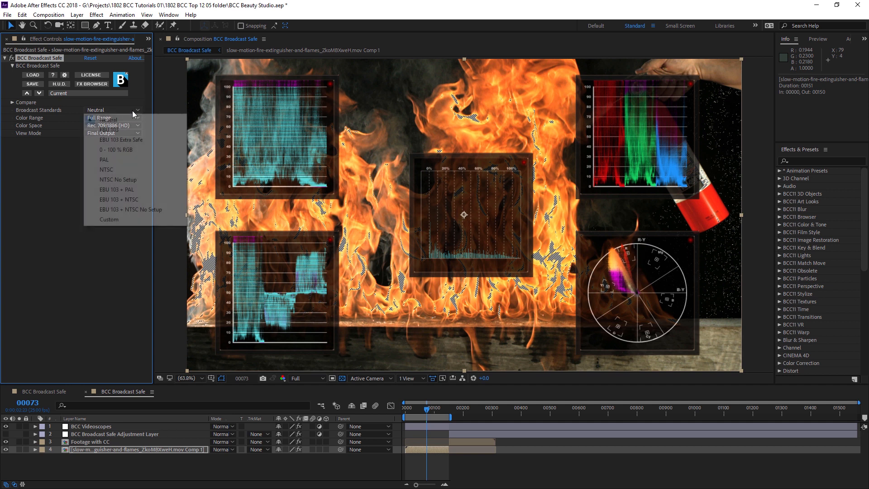
left_click(161, 140)
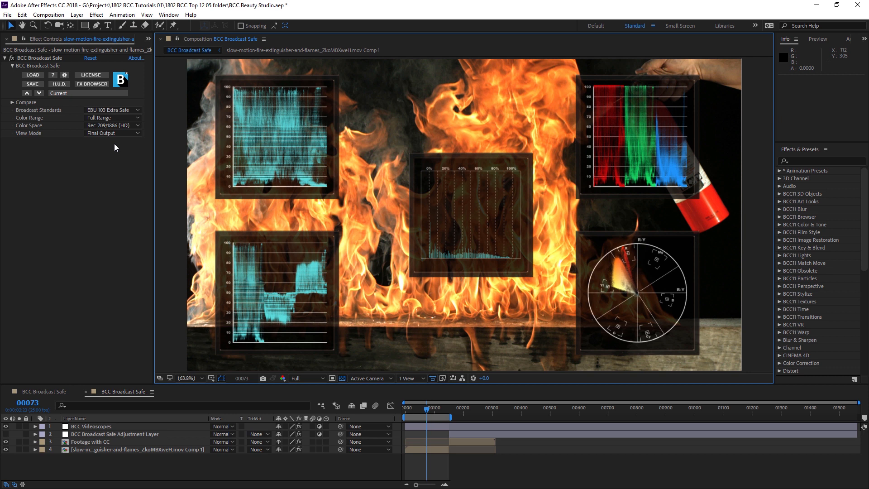
- Set the effect's Color Range to Automatic and check the available Color Space options, keeping Rec. 709/1886 (HD)
left_click(136, 119)
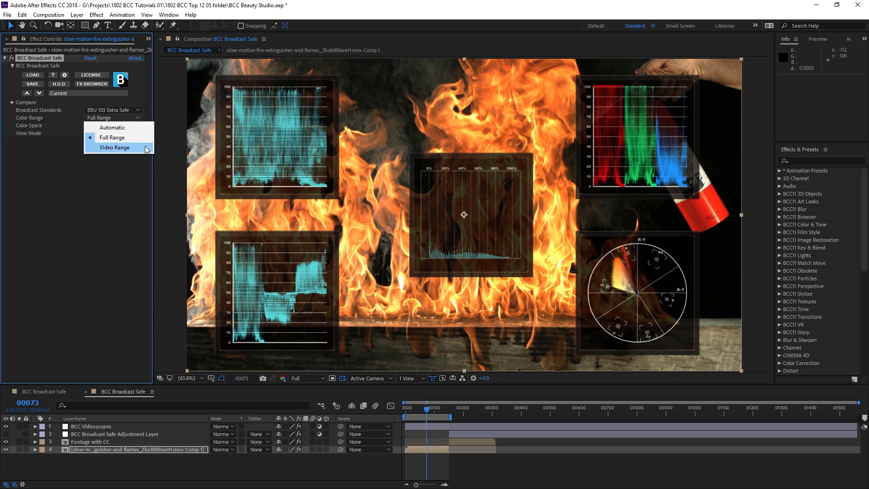
left_click(137, 128)
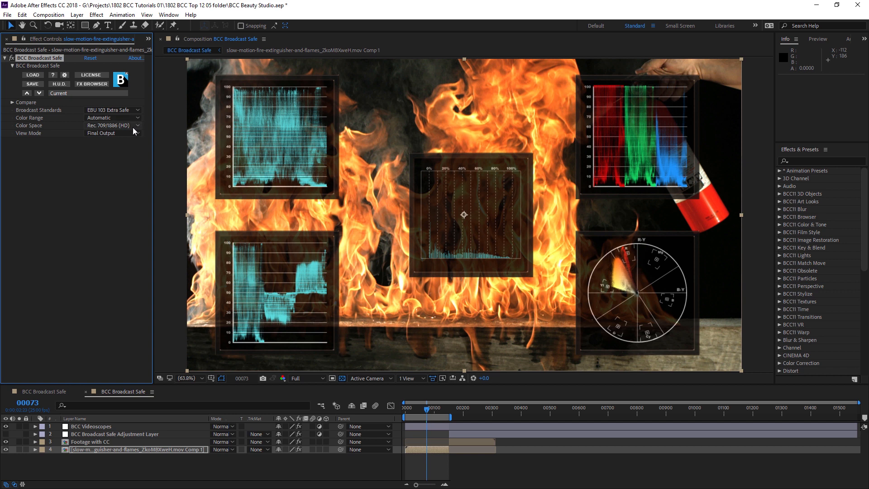
left_click(138, 126)
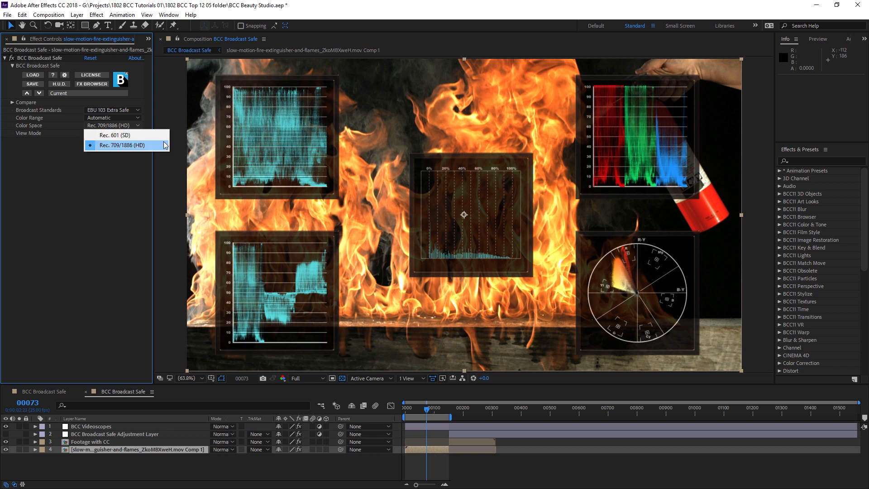
left_click(129, 187)
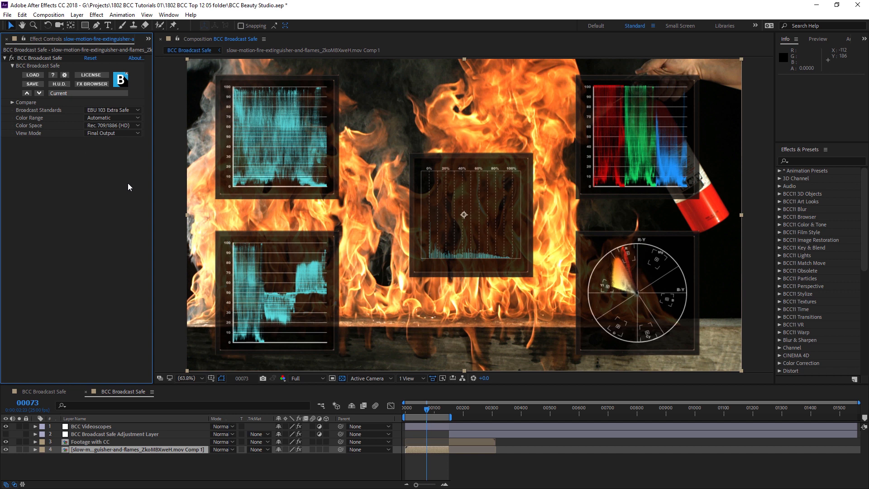
- Save the BCC Broadcast Safe settings as a preset named with the owner's first name followed by "EBU Extra Safe"
left_click(11, 59)
left_click(11, 58)
left_click(39, 58)
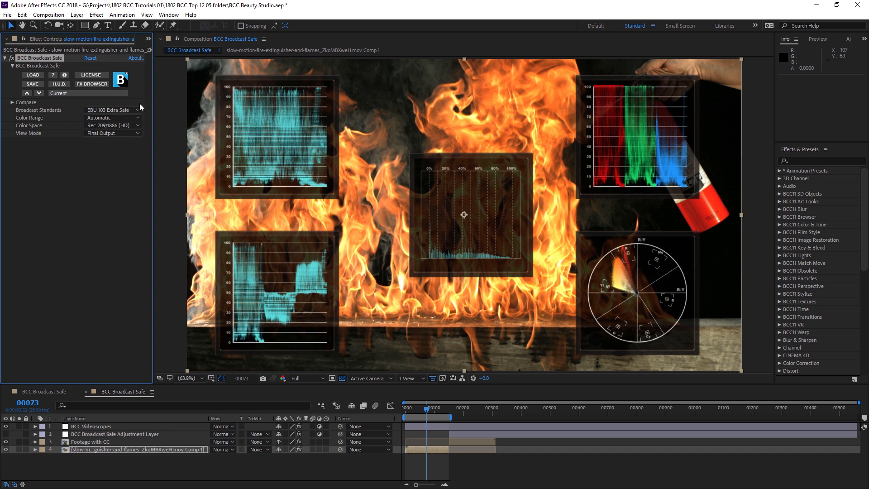
left_click(40, 86)
type("Ben EBU Extra Safe")
key("Return")
left_click(120, 93)
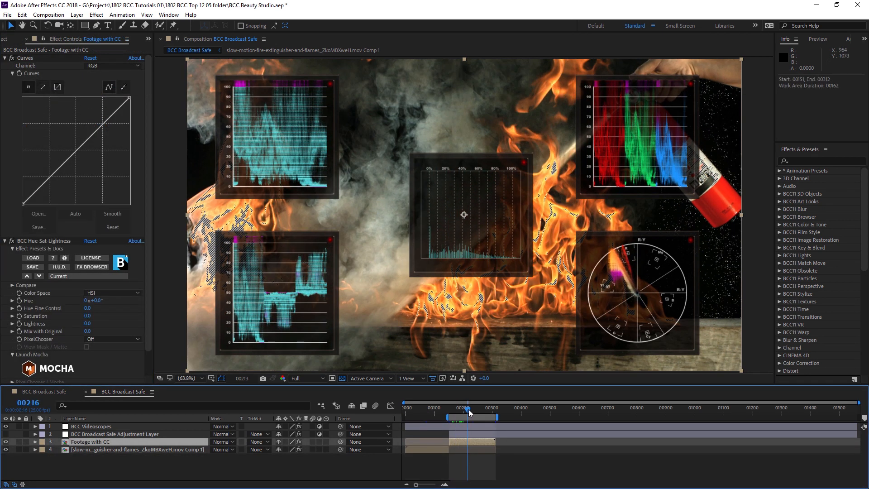
- Turn on the BCC Broadcast Safe Adjustment Layer and hide the BCC Videoscopes layer
left_click(102, 434)
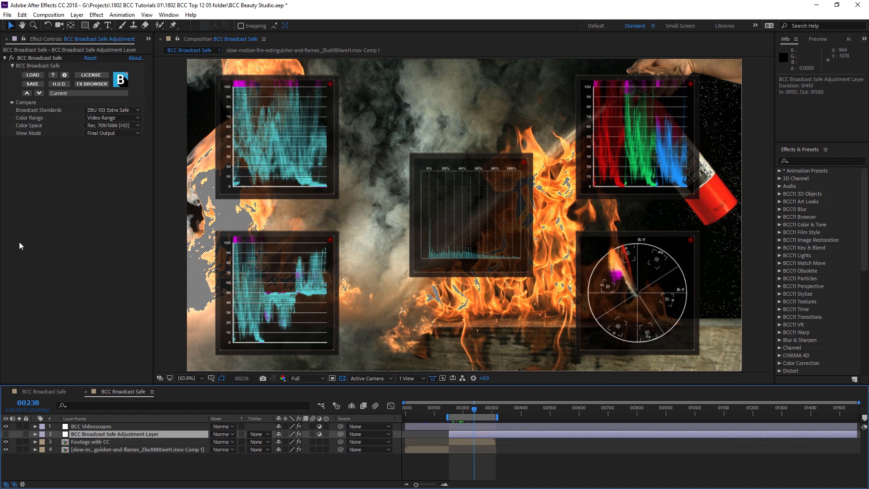
left_click(6, 434)
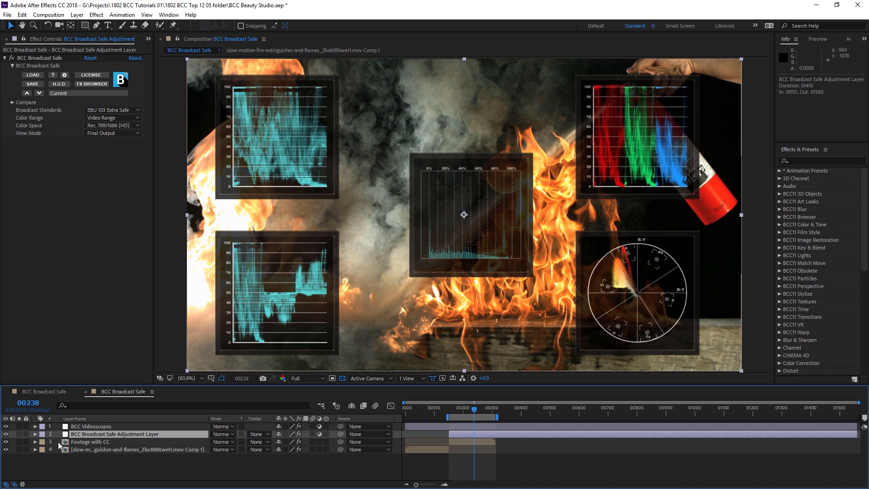
left_click(5, 427)
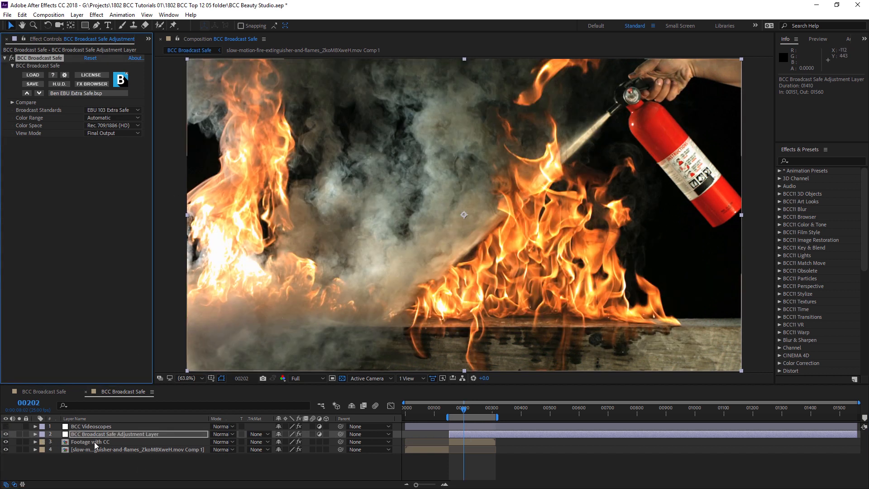
- Brighten the Footage with CC layer with a three-point RGB curve and set its BCC Hue-Sat-Lightness Saturation to 11
left_click(95, 442)
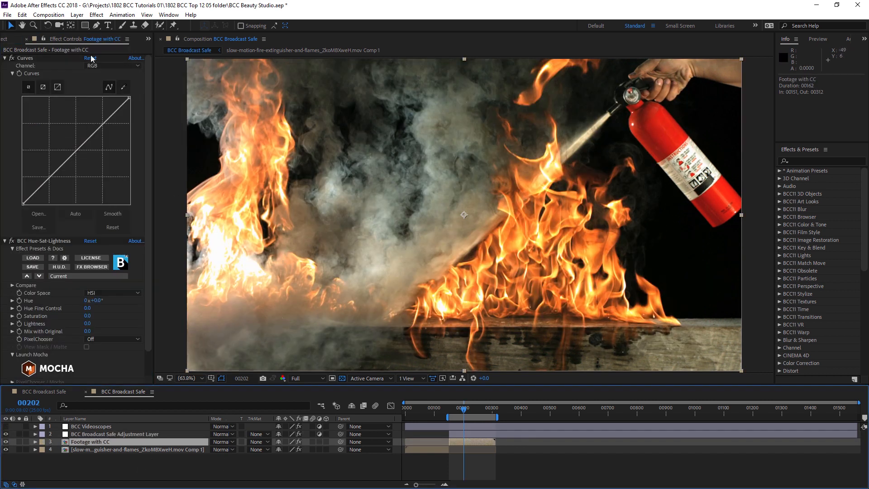
left_click_drag(91, 147, 69, 148)
left_click_drag(96, 121, 95, 120)
left_click_drag(42, 180, 42, 180)
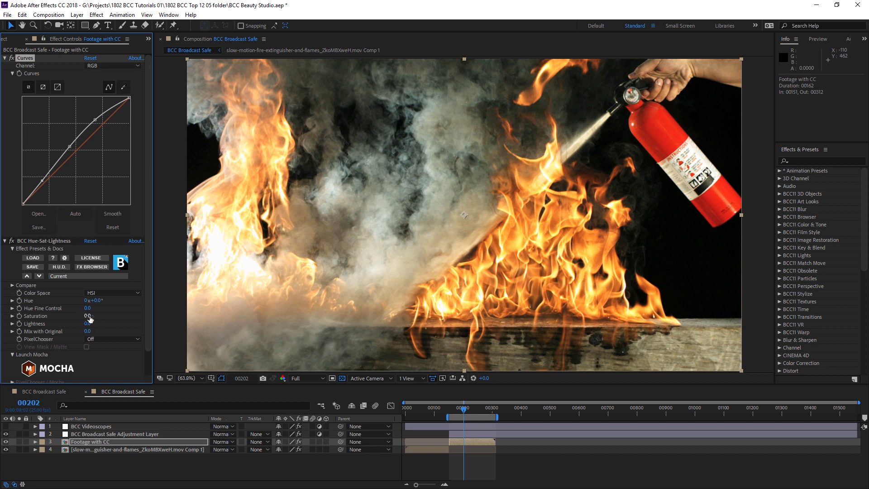
left_click(87, 315)
left_click_drag(87, 316, 96, 319)
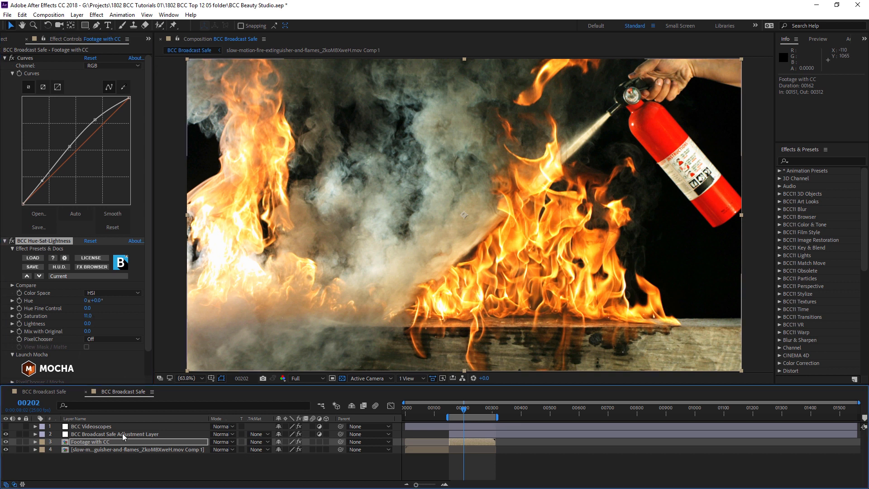
- Compare the videoscopes for the graded footage with the BCC Broadcast Safe Adjustment Layer on and off
left_click(89, 435)
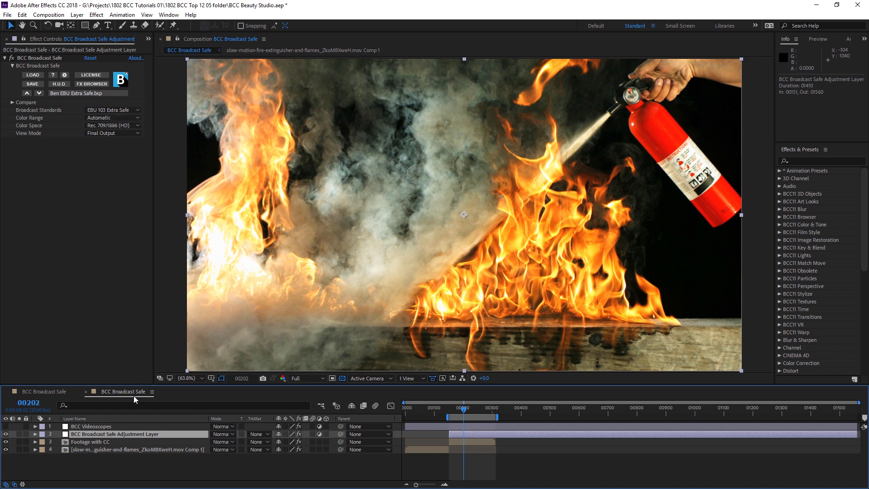
left_click(93, 442)
left_click(6, 427)
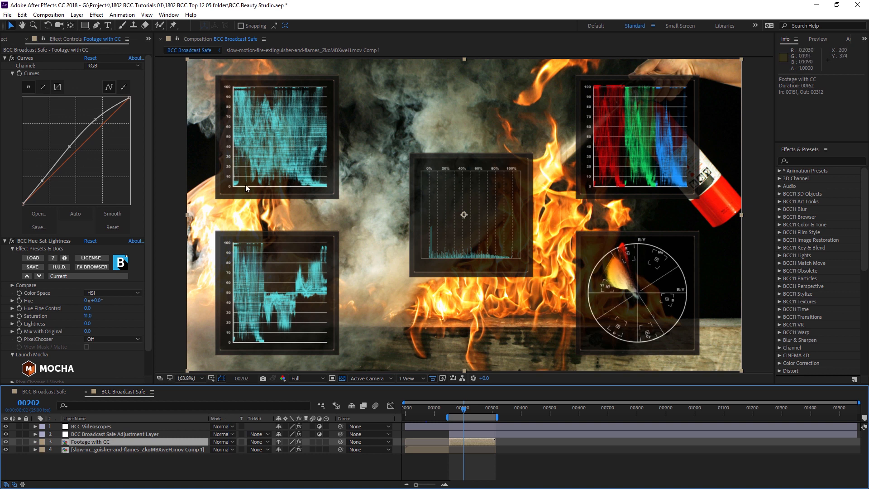
left_click(6, 434)
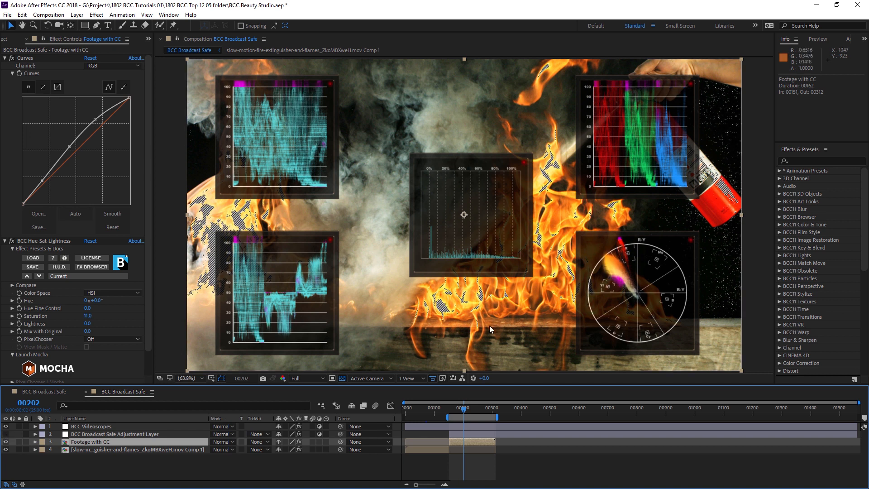
- Compare the flames at 100% zoom without the videoscopes, toggling the BCC Broadcast Safe Adjustment Layer off and on
left_click(6, 426)
key("slash")
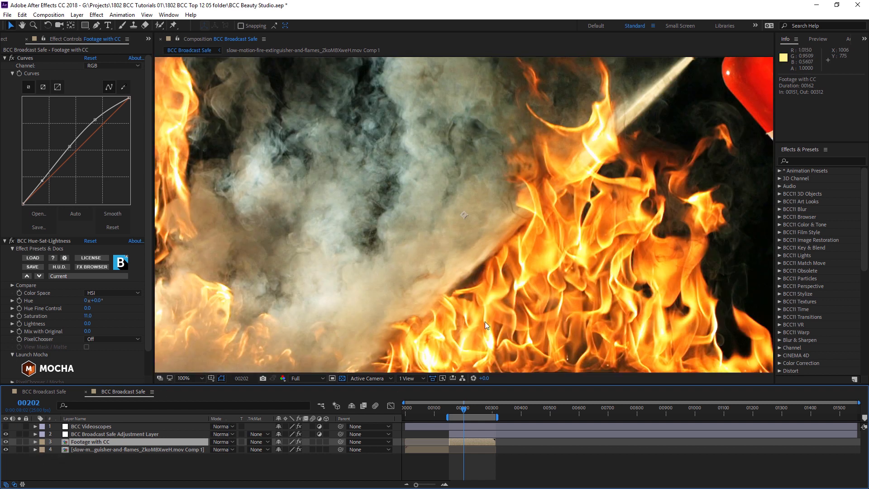
left_click_drag(552, 304, 459, 271)
key("v")
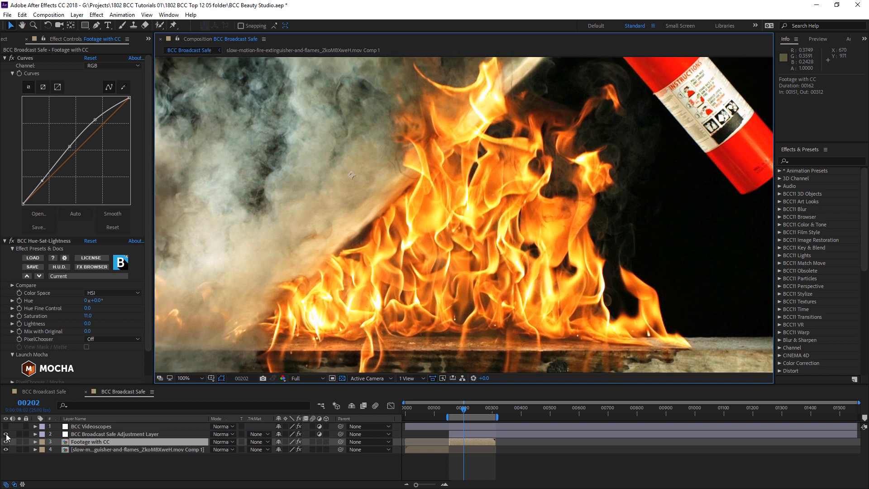
left_click(6, 434)
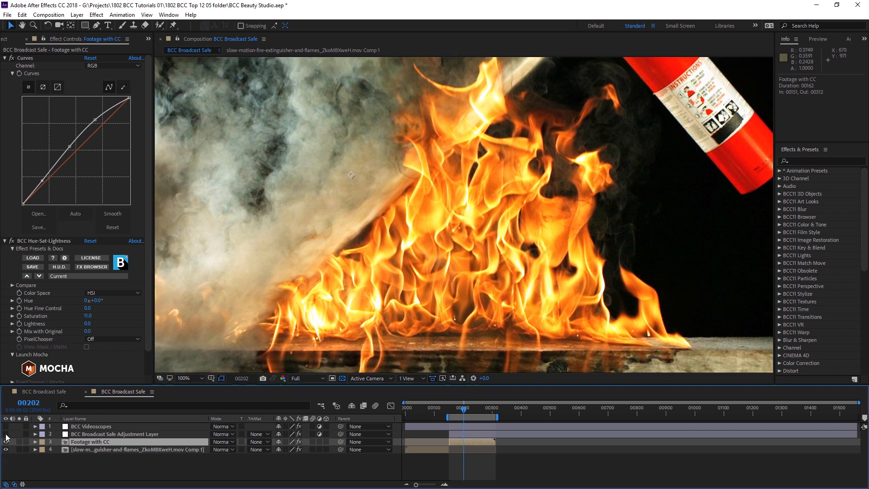
left_click(6, 435)
left_click(6, 434)
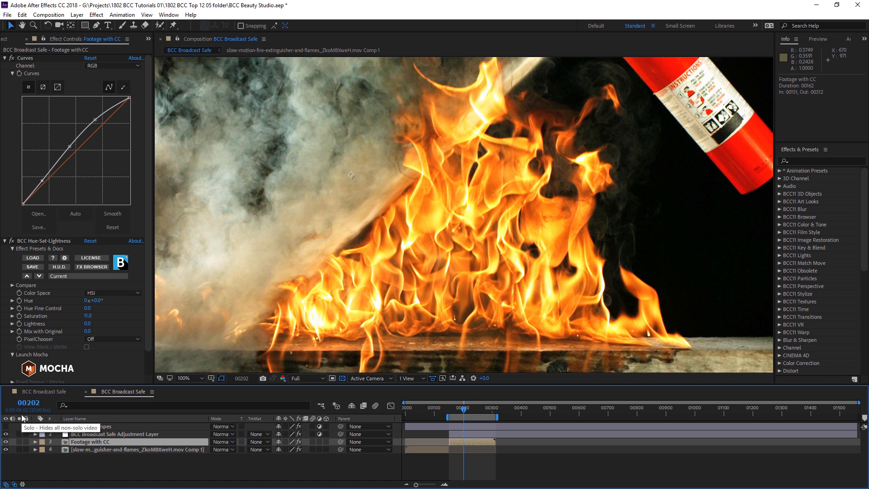
left_click(6, 435)
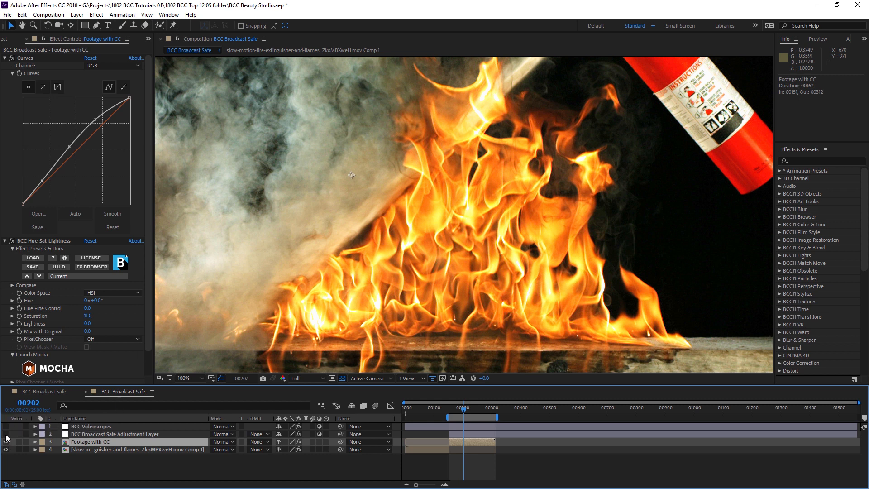
left_click(6, 434)
left_click(6, 434)
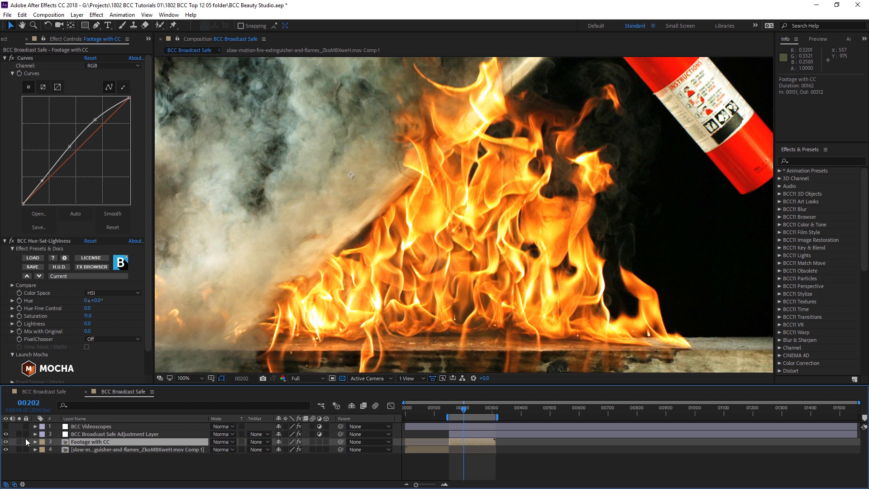